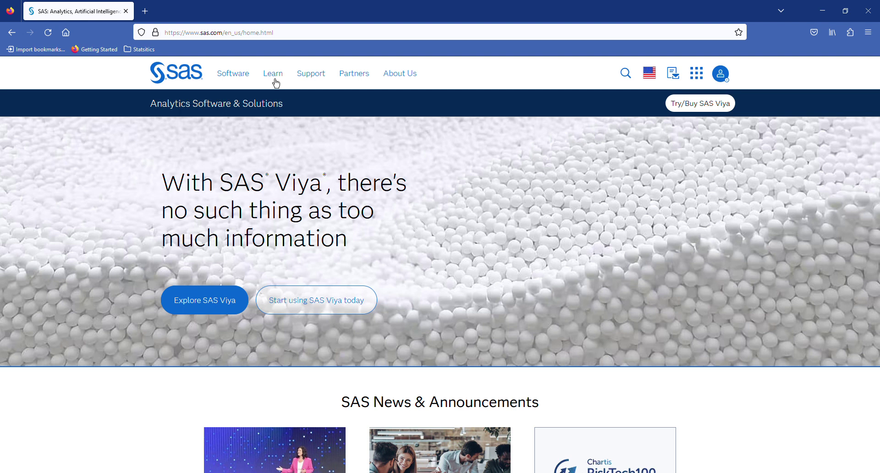
# Go to Free Academic Software under Learn and scroll to the SAS OnDemand for Academics card.
pyautogui.click(275, 82)
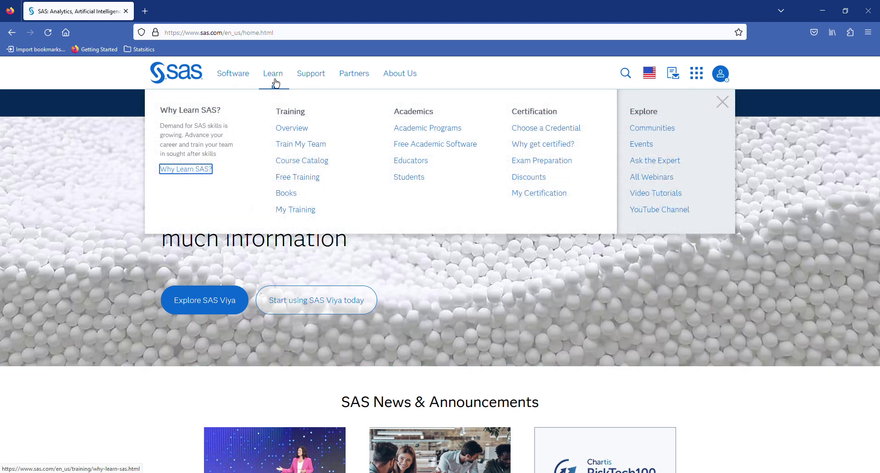
pyautogui.click(452, 150)
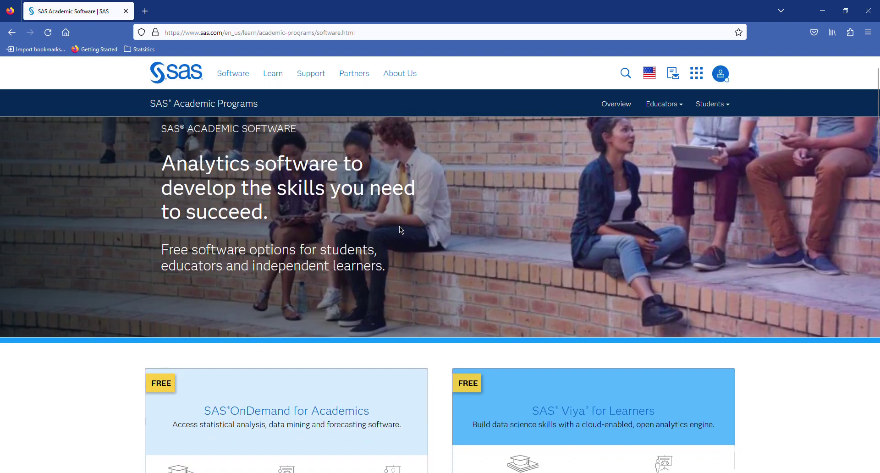
pyautogui.scroll(-10, 399, 227)
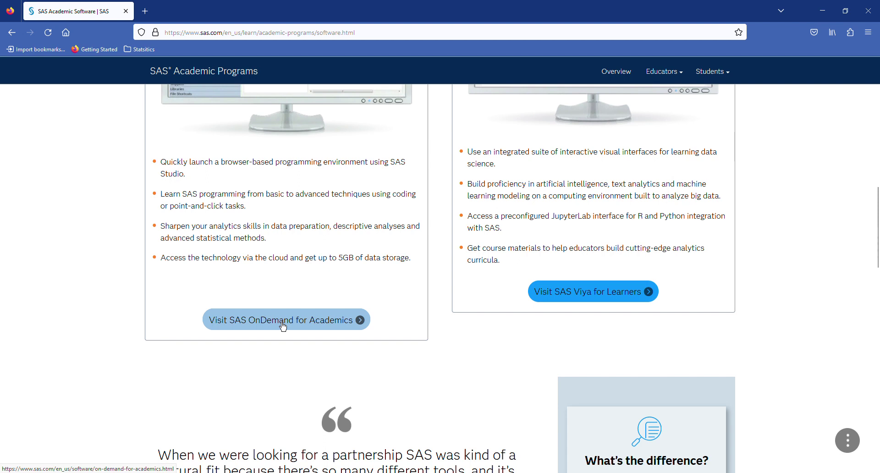
# Visit the SAS OnDemand for Academics site and bring up its Sign In form.
pyautogui.click(283, 325)
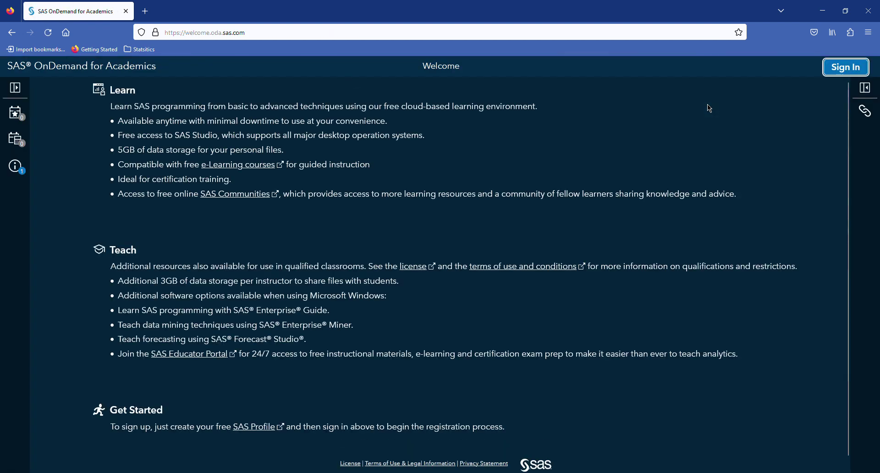
pyautogui.click(846, 67)
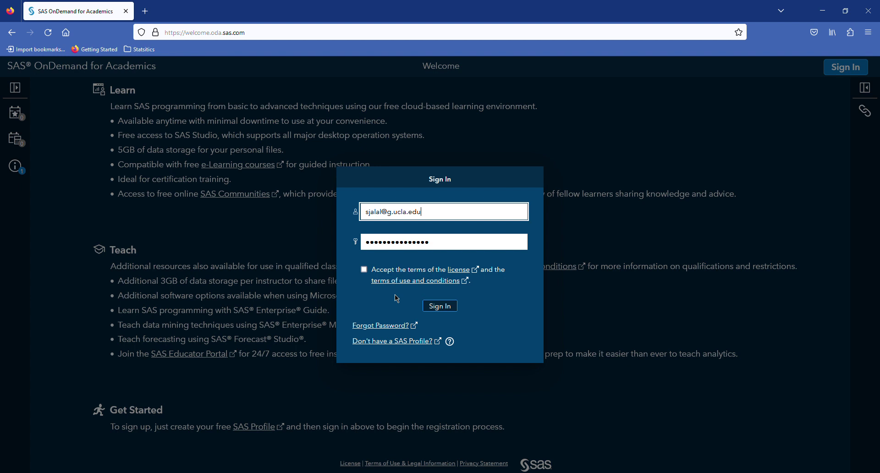
# Start a new SAS Profile and step through the first name, last name and email fields.
pyautogui.click(406, 348)
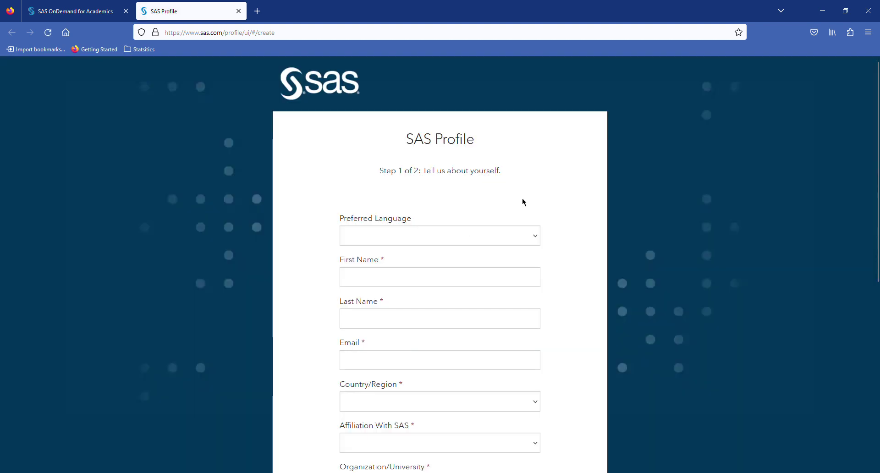
pyautogui.scroll(-3, 522, 201)
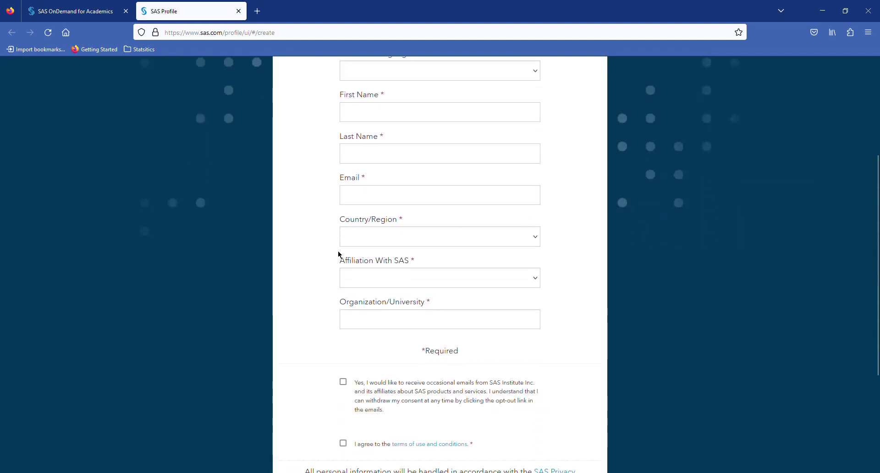
pyautogui.scroll(2, 328, 230)
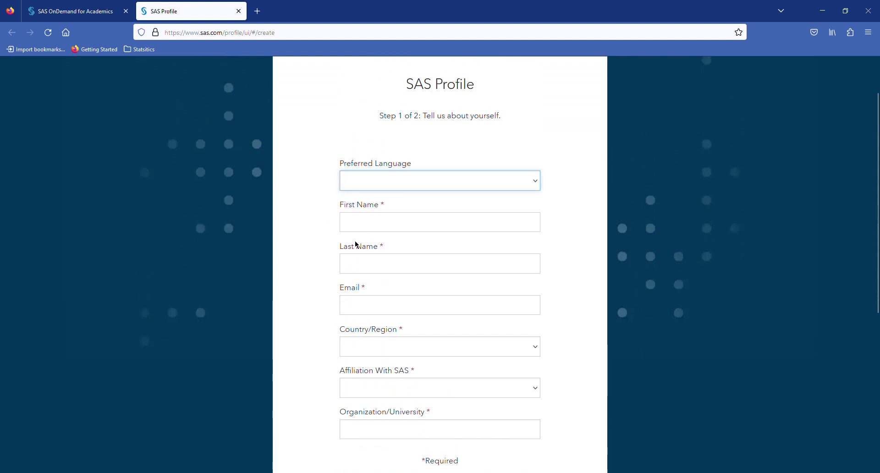
pyautogui.click(360, 227)
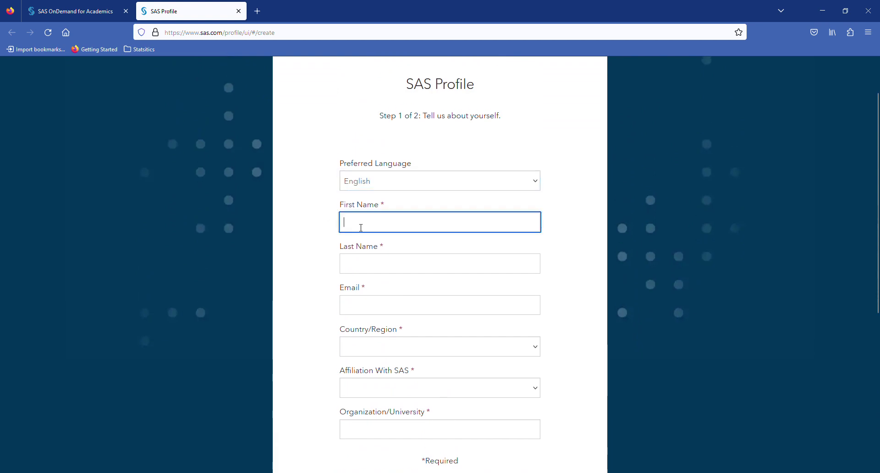
pyautogui.click(363, 262)
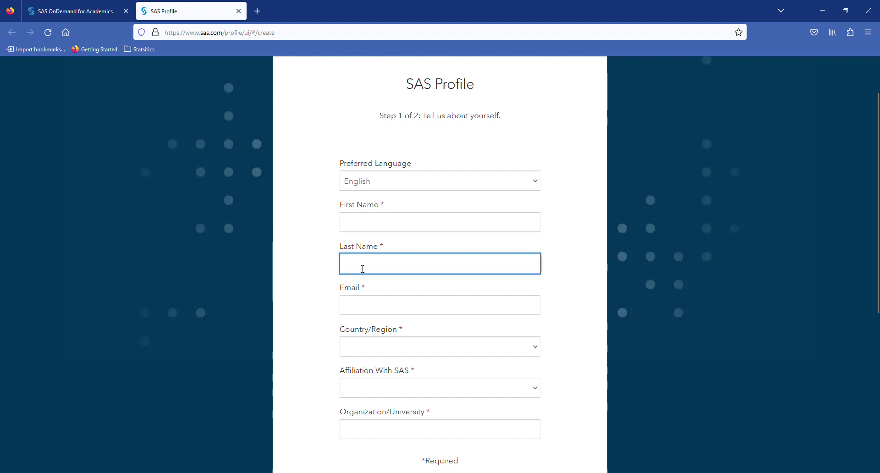
pyautogui.click(367, 305)
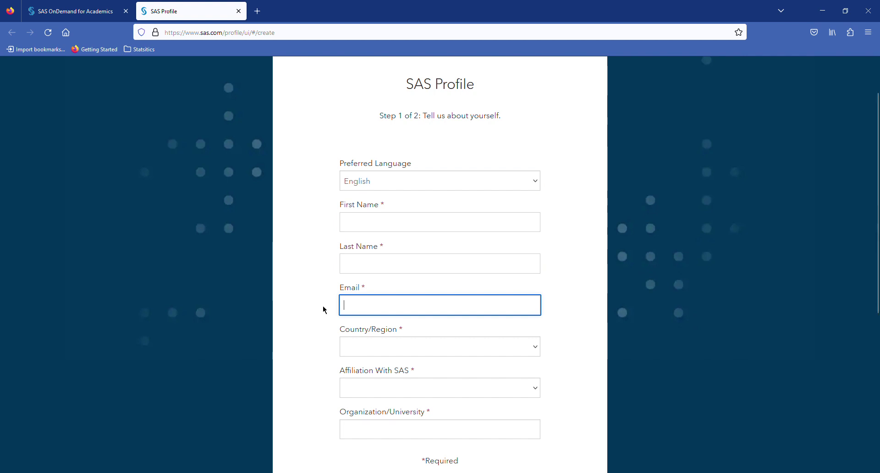
# Pick options in the country/region and SAS affiliation lists, then reach the organization field.
pyautogui.scroll(-2, 325, 310)
pyautogui.click(360, 297)
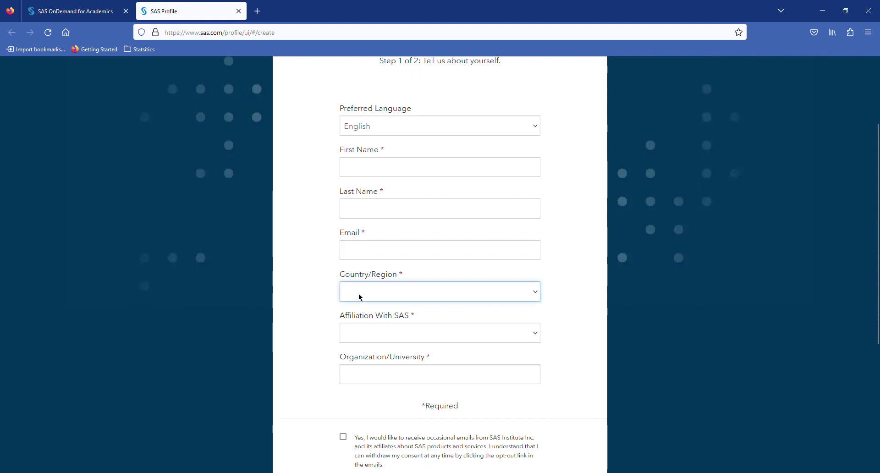
pyautogui.click(314, 289)
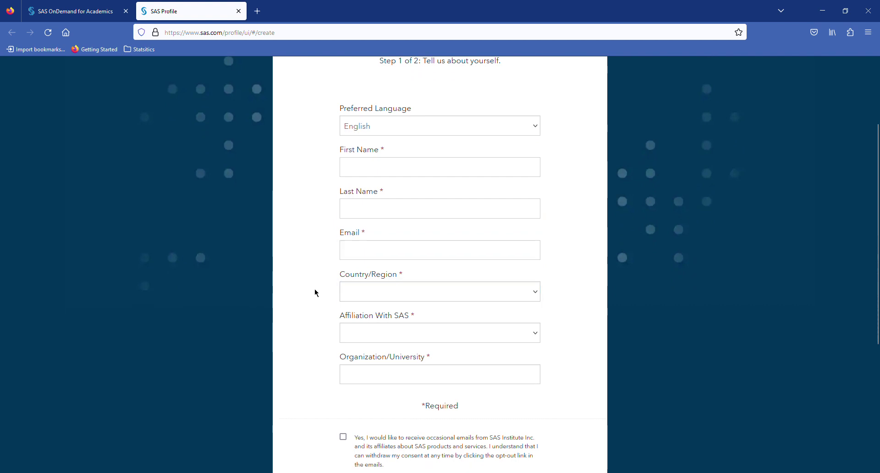
pyautogui.click(369, 336)
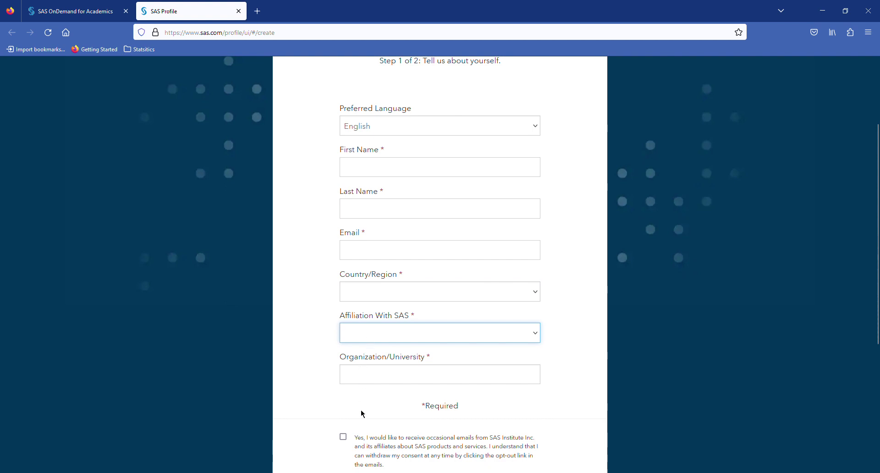
pyautogui.click(312, 332)
pyautogui.click(380, 377)
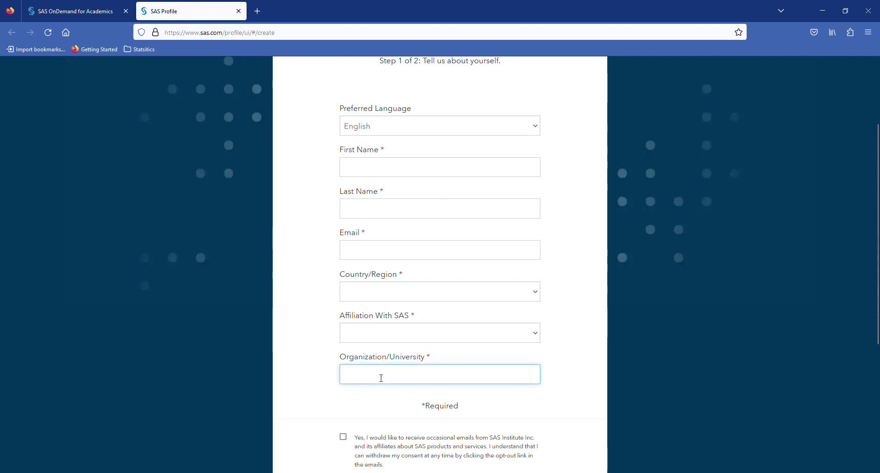
# Tick the terms of use checkbox, leave the SAS emails box unchecked, and return to the form top.
pyautogui.scroll(-3, 311, 377)
pyautogui.click(343, 327)
pyautogui.click(343, 388)
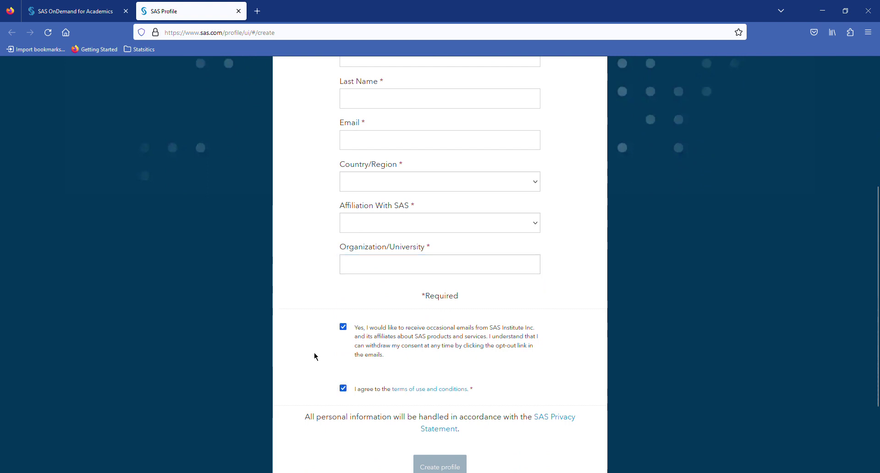
pyautogui.scroll(-3, 314, 354)
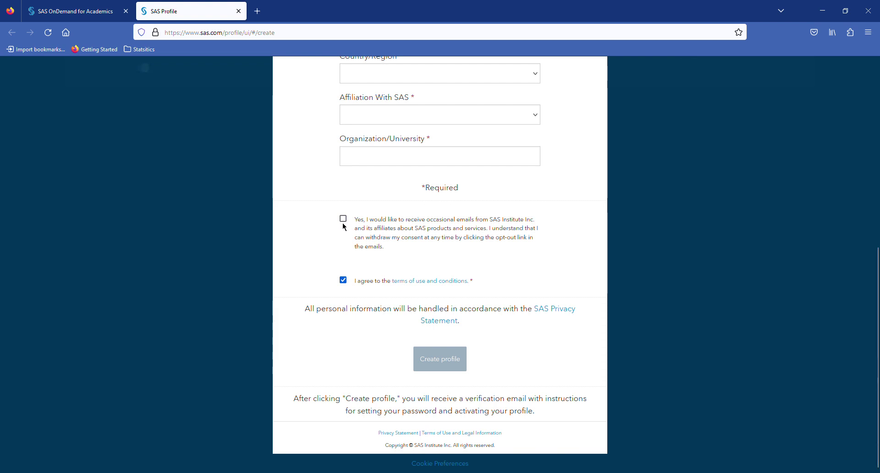
pyautogui.click(342, 282)
pyautogui.click(342, 283)
pyautogui.scroll(5, 332, 334)
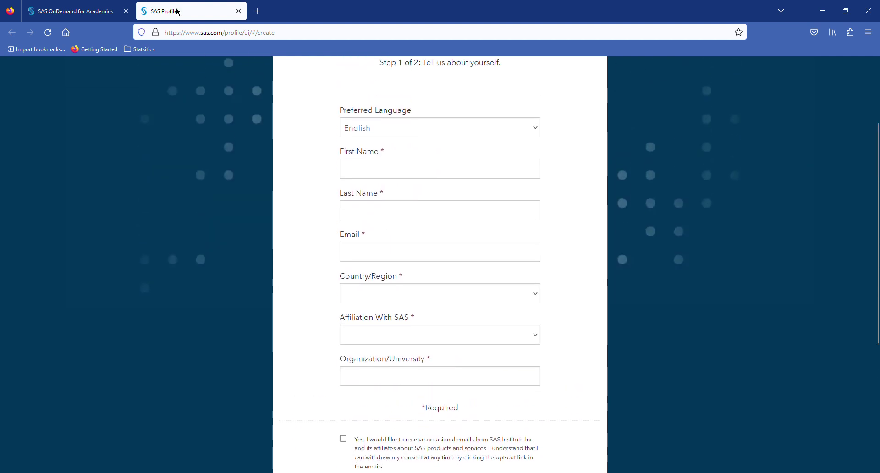
pyautogui.scroll(3, 332, 227)
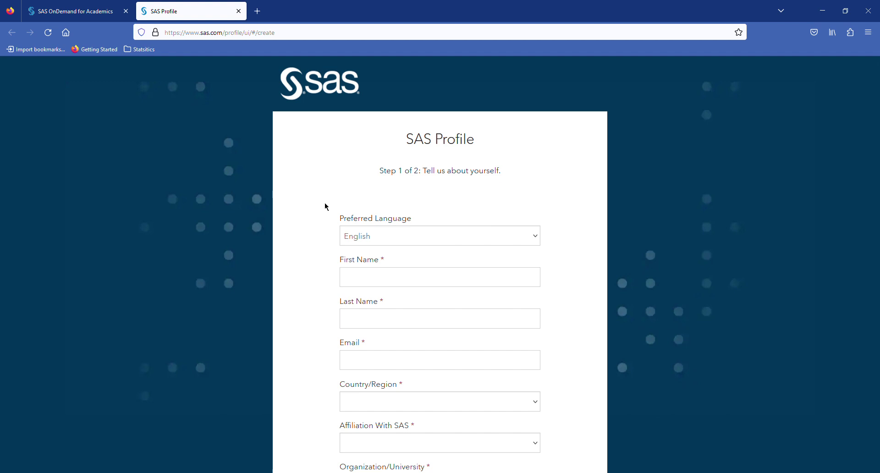
# On the OnDemand for Academics sign-in page, accept the license terms and sign in.
pyautogui.click(120, 13)
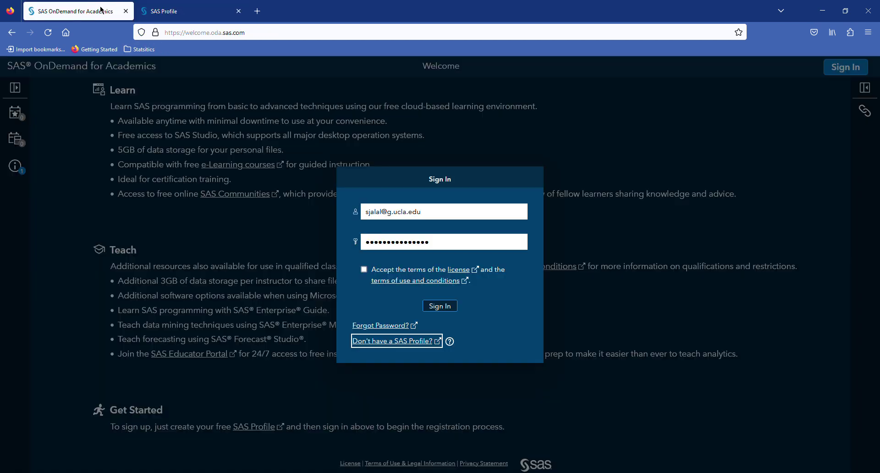
pyautogui.moveTo(439, 219); pyautogui.dragTo(346, 225)
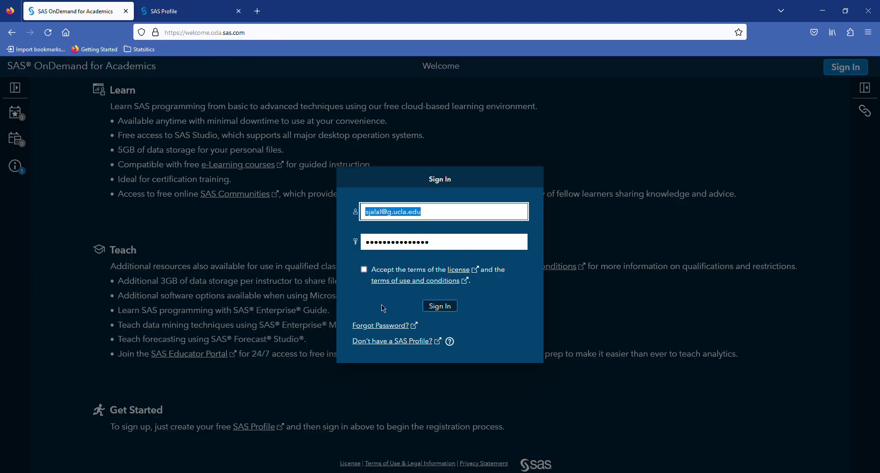
pyautogui.click(365, 271)
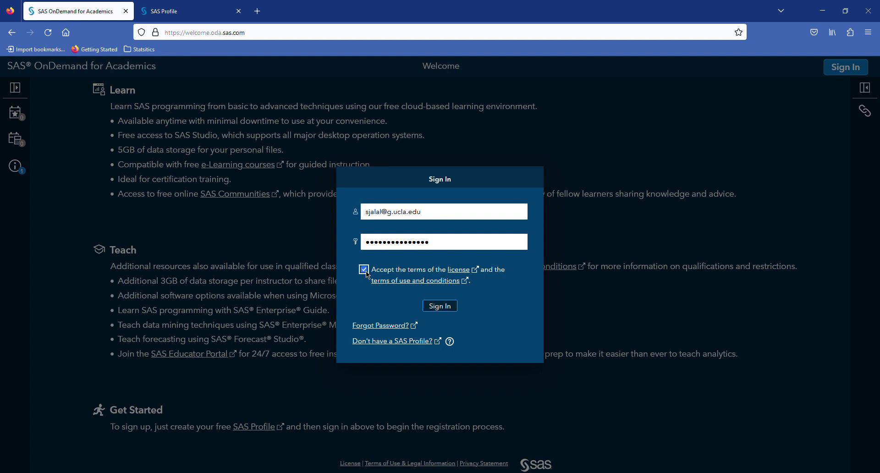
pyautogui.click(440, 306)
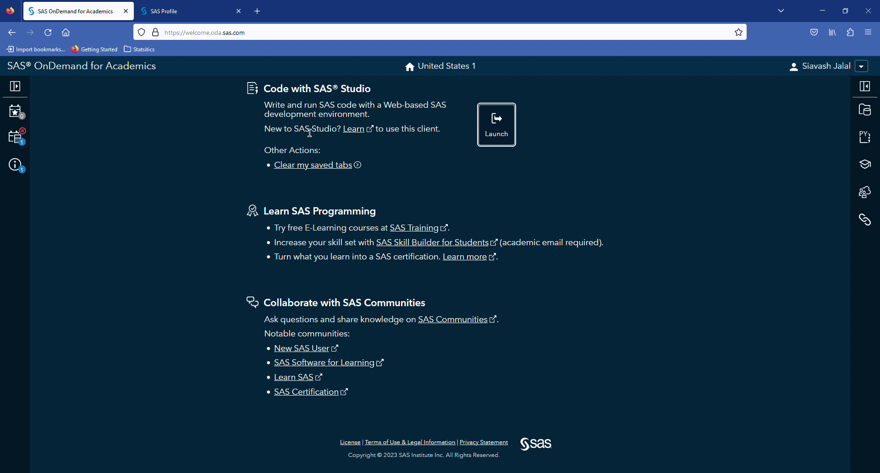
# Launch SAS Studio from the Code with SAS Studio section into a new tab.
pyautogui.click(501, 132)
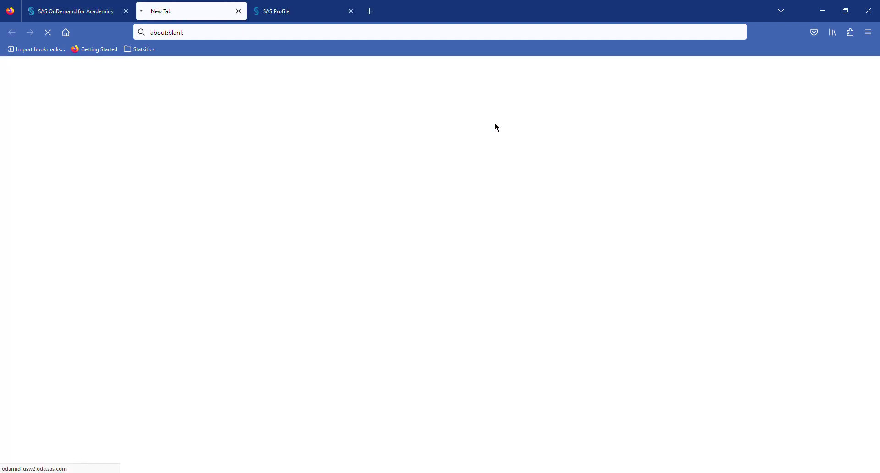